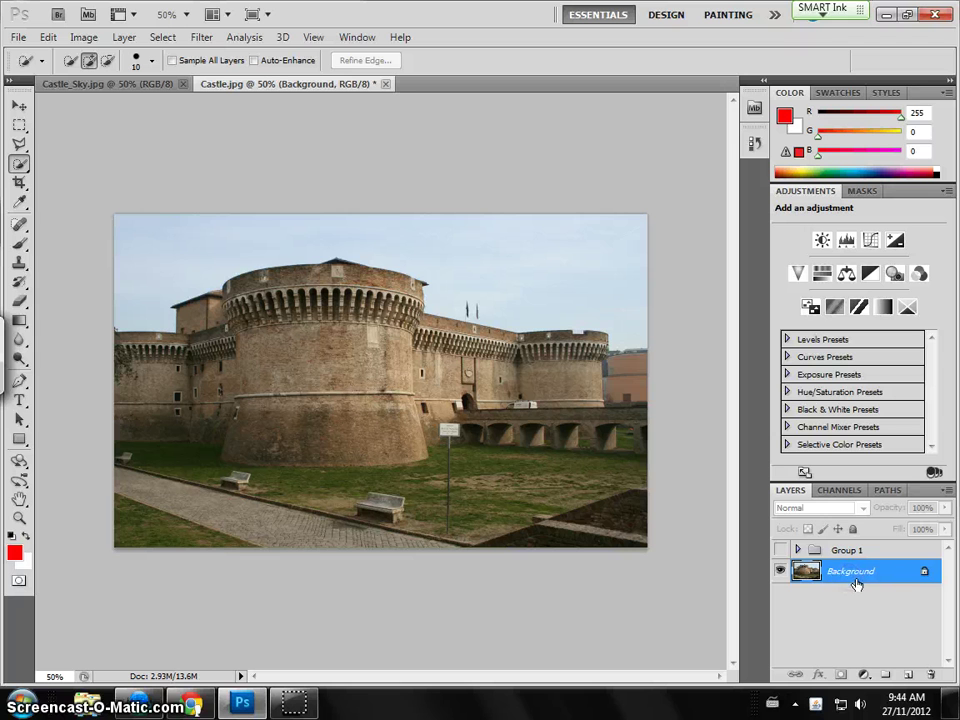
Step: Duplicate the Background layer and hide the original Background layer
{"action": "left_click", "coordinate": [857, 577]}
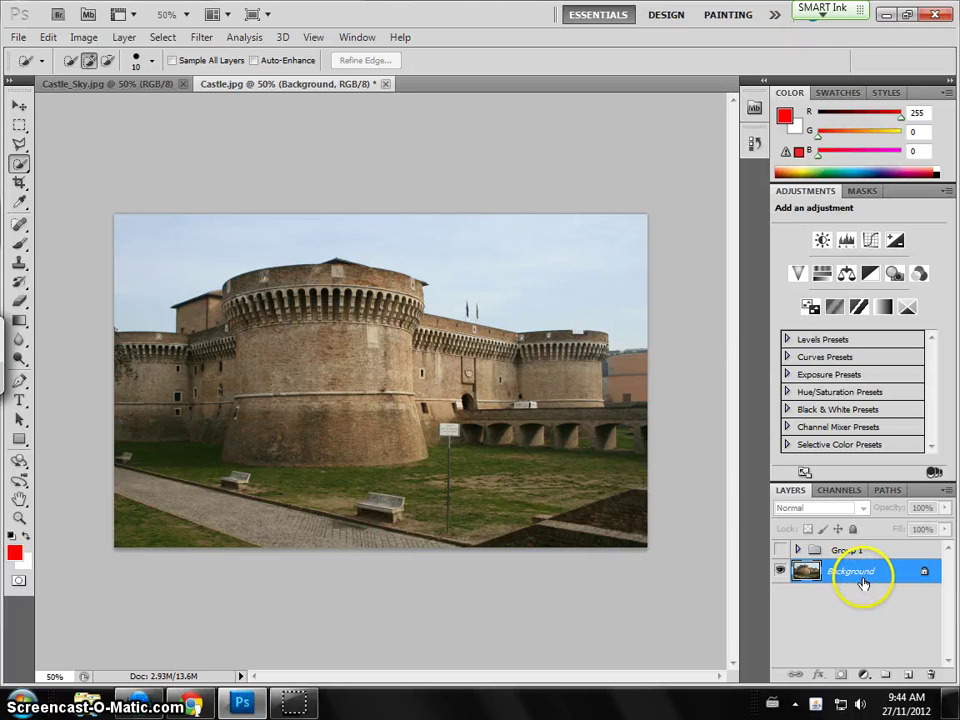
{"action": "key", "text": "ctrl+j"}
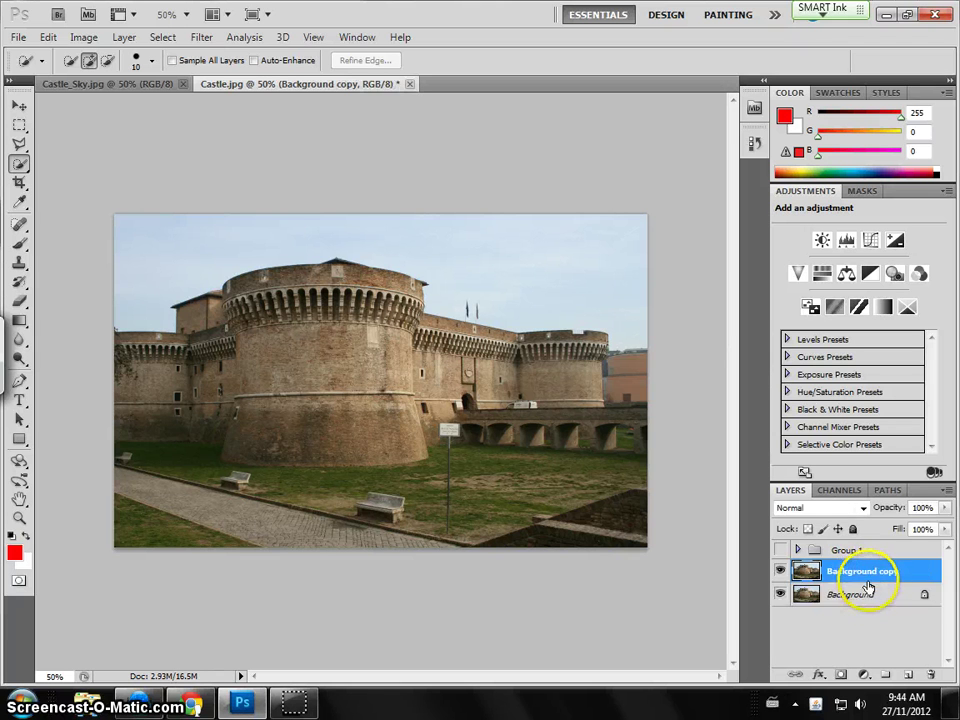
{"action": "left_click", "coordinate": [781, 595]}
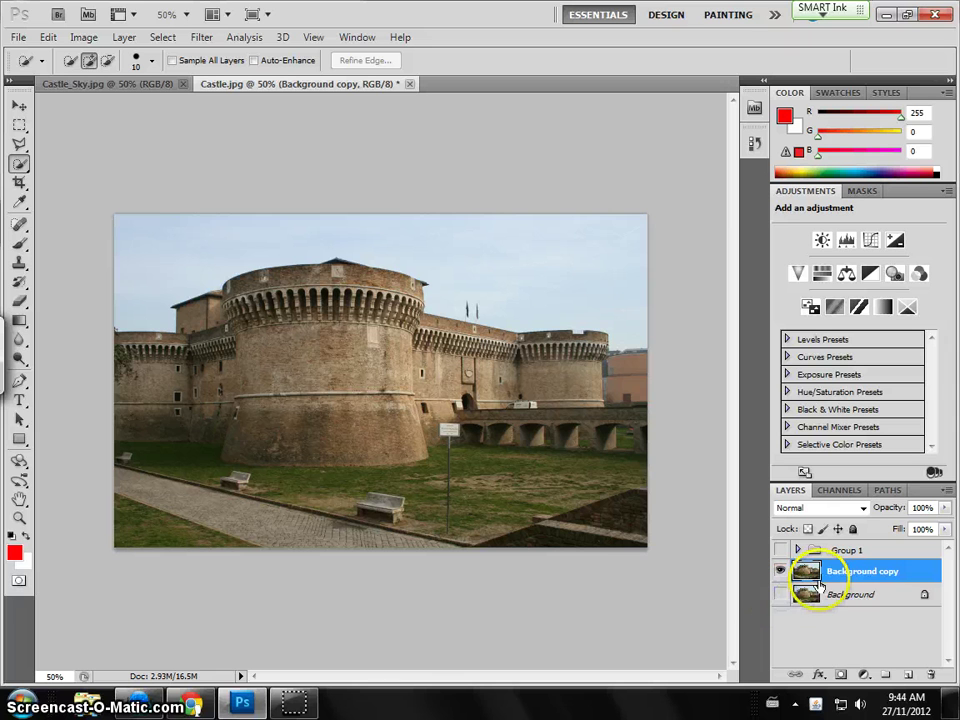
Step: Try selecting the sky with the Magic Wand tool at a tolerance of 32, and clear the selection
{"action": "left_click", "coordinate": [30, 174]}
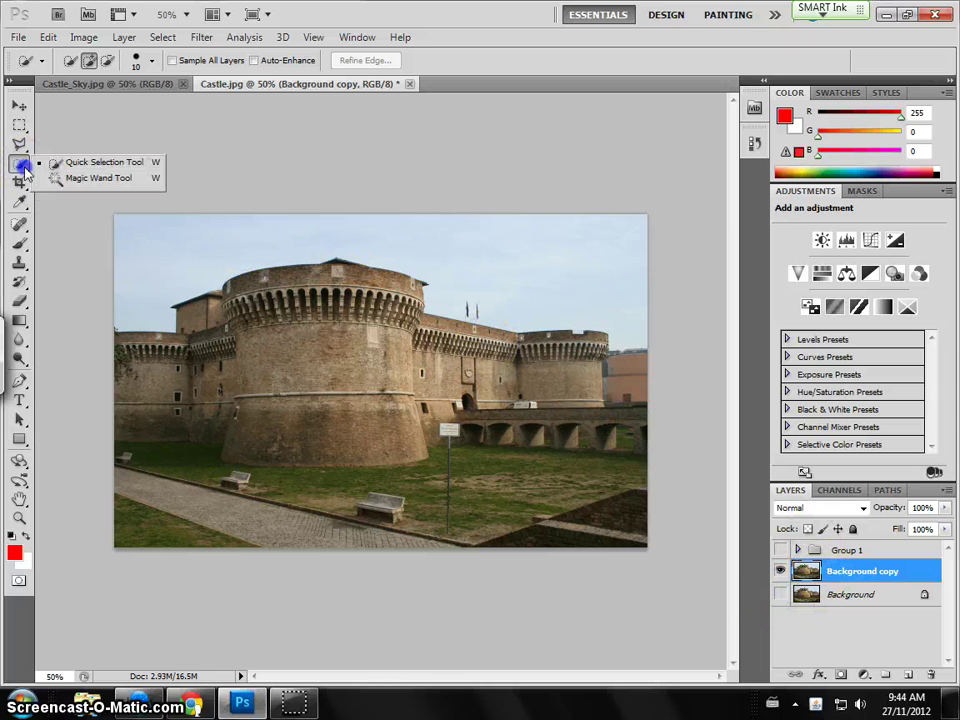
{"action": "left_click", "coordinate": [80, 177]}
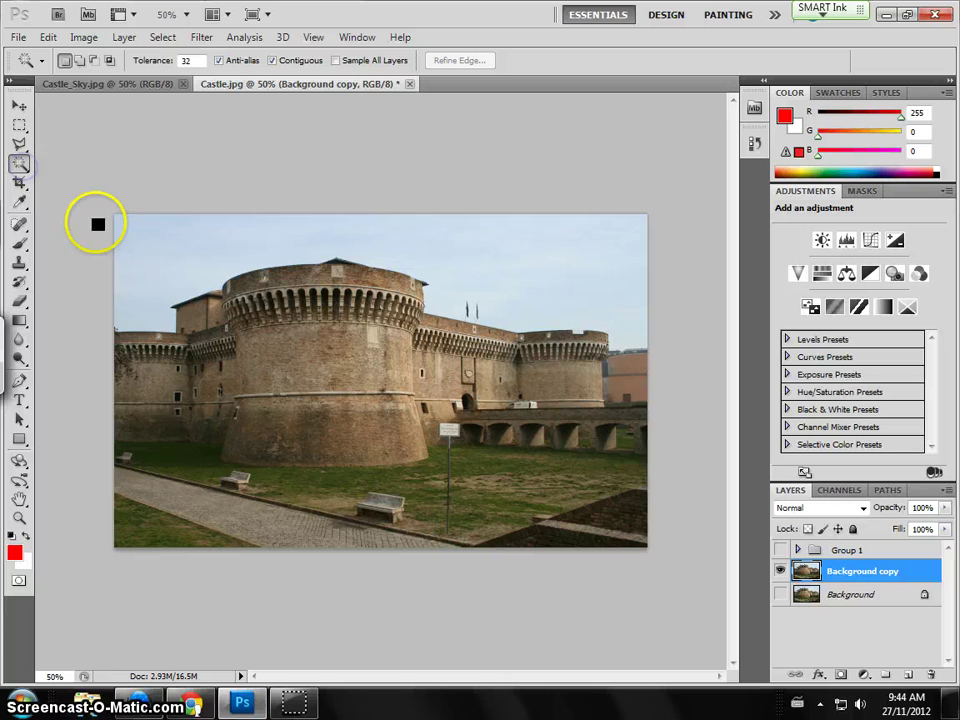
{"action": "left_click", "coordinate": [152, 263]}
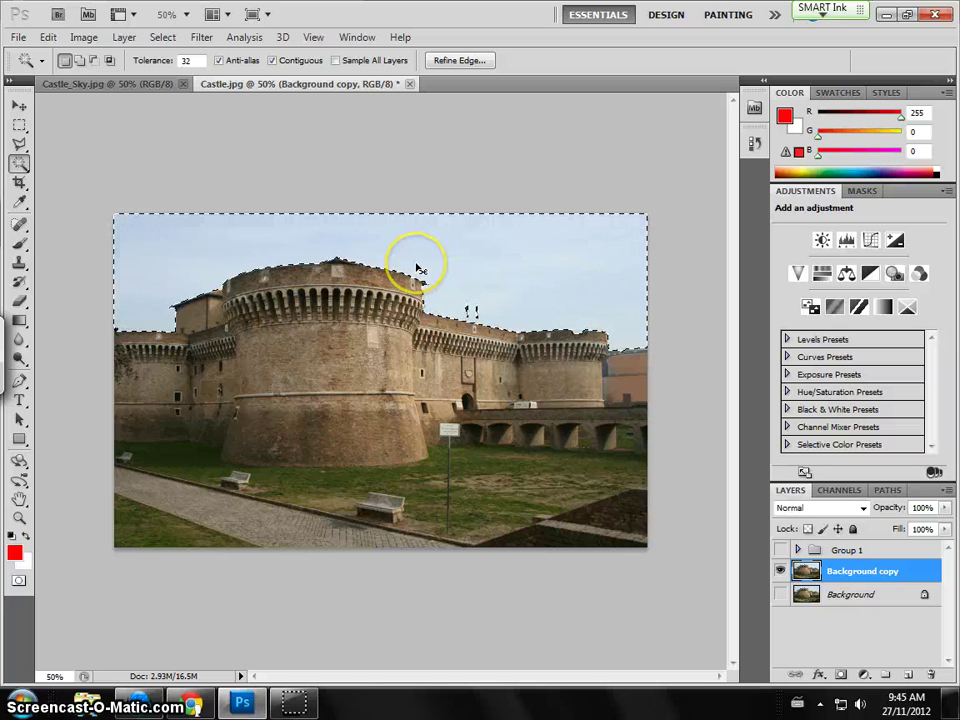
{"action": "key", "text": "ctrl+d"}
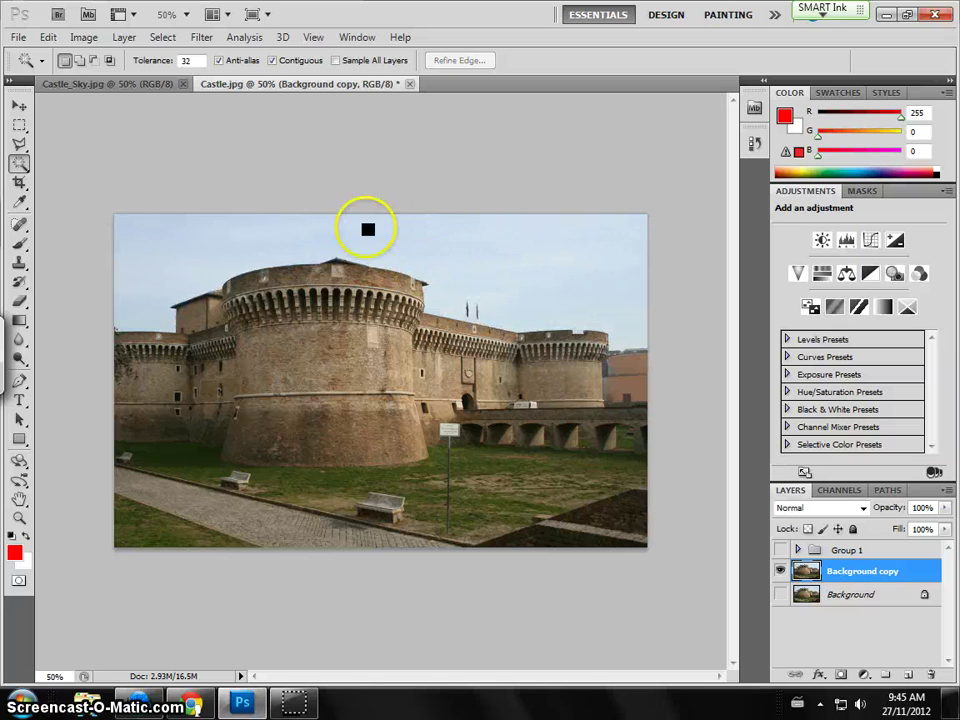
Step: Select the entire sky above the castle on the Background copy layer with the Quick Selection tool
{"action": "left_click", "coordinate": [22, 165]}
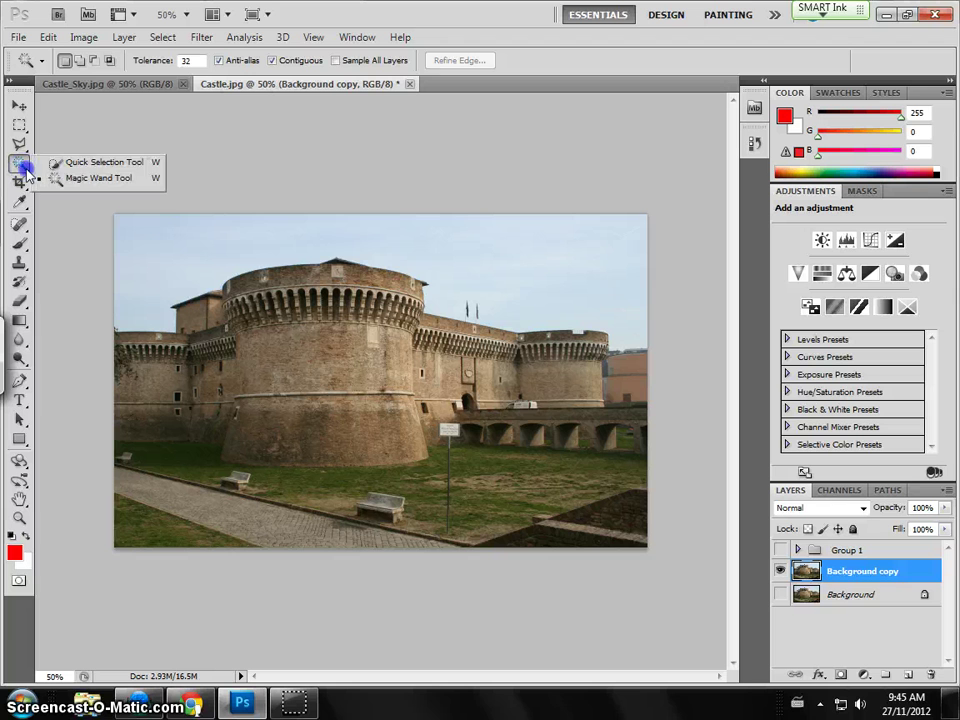
{"action": "left_click", "coordinate": [94, 163]}
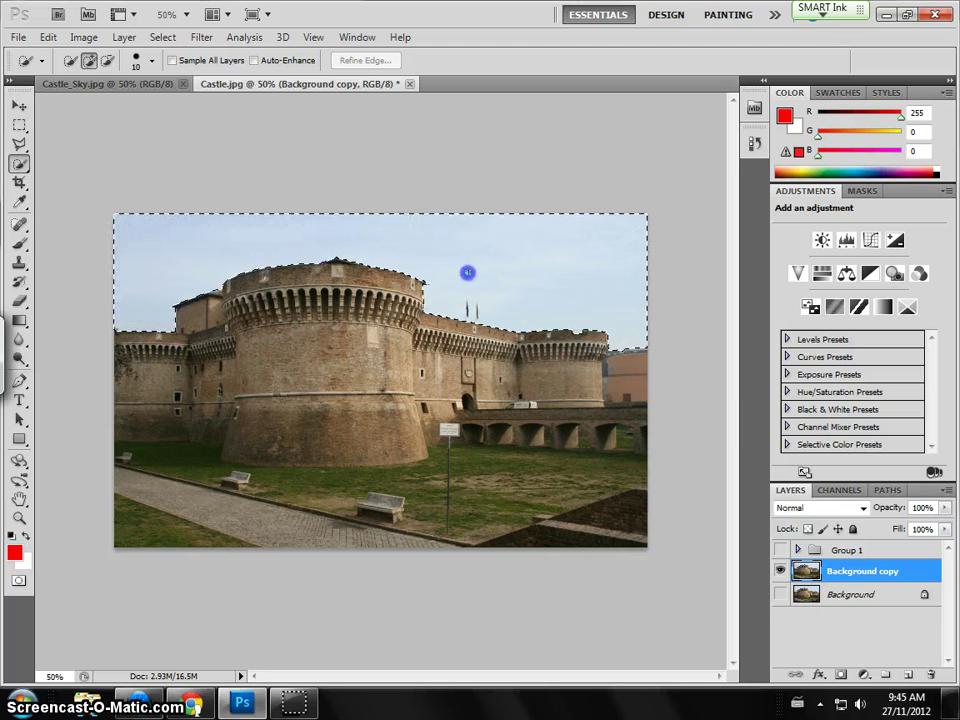
{"action": "left_click_drag", "start_coordinate": [504, 280], "coordinate": [520, 283]}
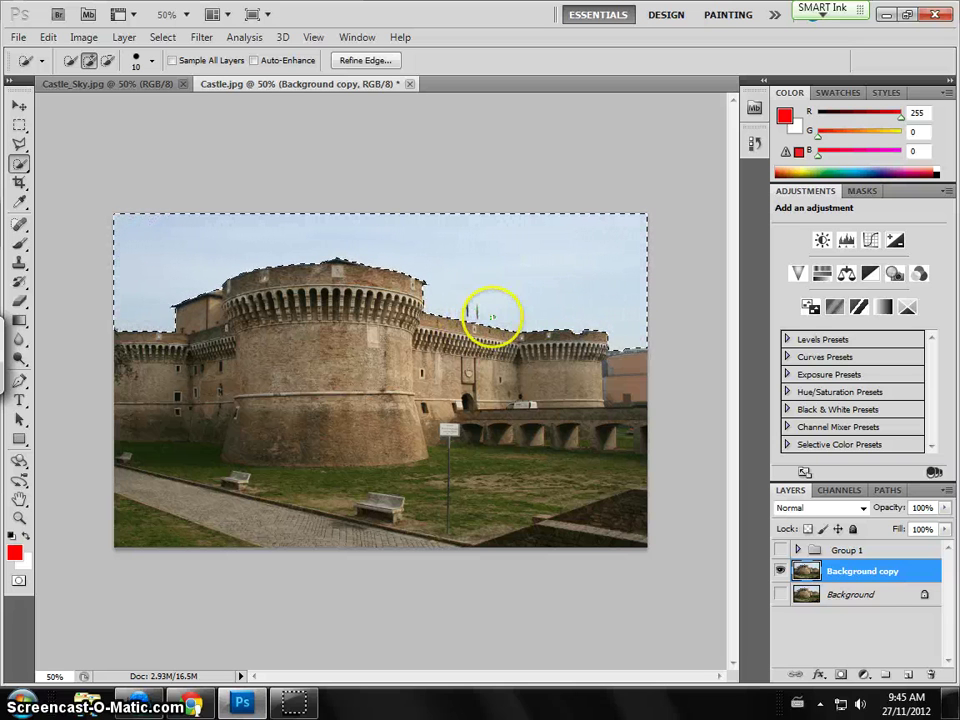
{"action": "left_click_drag", "start_coordinate": [465, 303], "coordinate": [465, 282]}
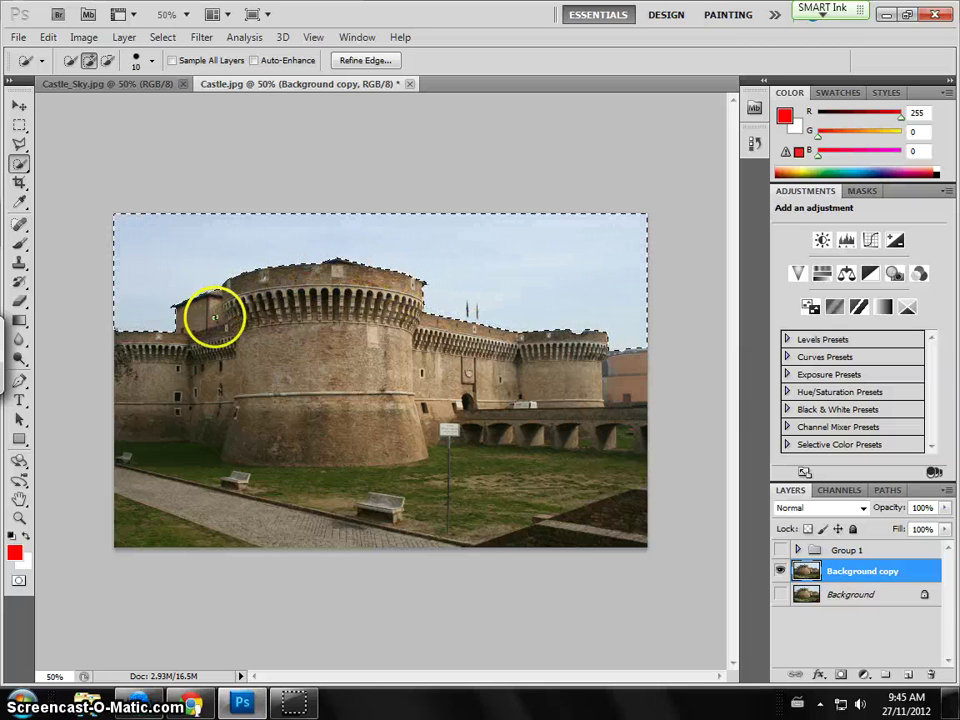
Step: Try deleting the selected sky and deselecting, and restore the sky together with its selection
{"action": "mouse_move", "coordinate": [214, 316]}
{"action": "left_mouse_down"}
{"action": "mouse_move", "coordinate": [224, 347]}
{"action": "mouse_move", "coordinate": [234, 339]}
{"action": "mouse_move", "coordinate": [180, 313]}
{"action": "mouse_move", "coordinate": [323, 303]}
{"action": "mouse_move", "coordinate": [377, 318]}
{"action": "mouse_move", "coordinate": [272, 296]}
{"action": "mouse_move", "coordinate": [240, 267]}
{"action": "mouse_move", "coordinate": [285, 248]}
{"action": "left_mouse_up"}
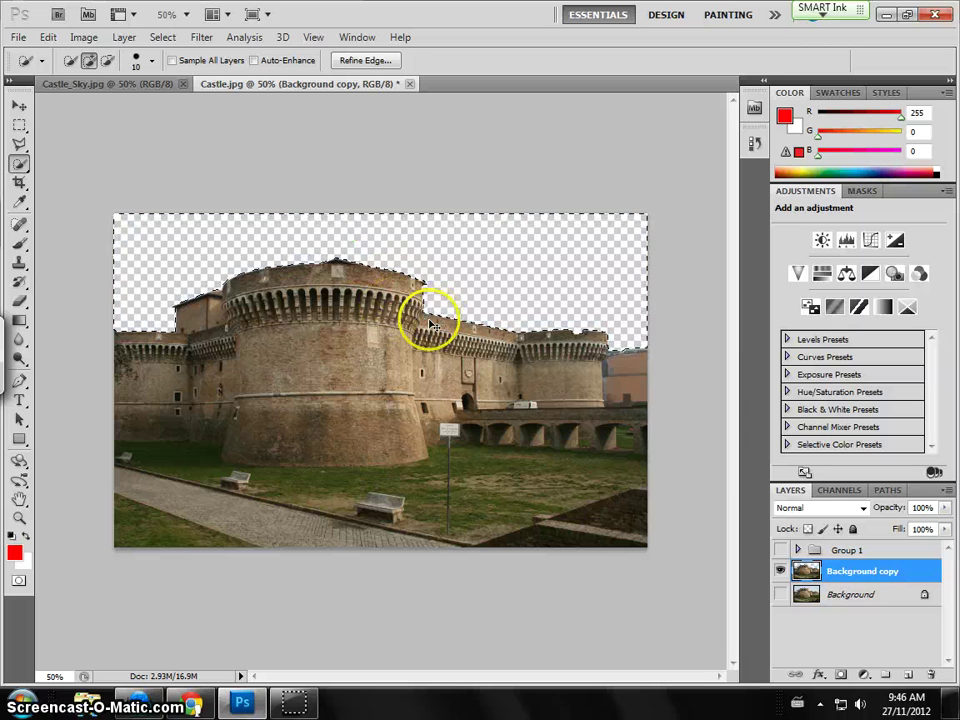
{"action": "key", "text": "ctrl+d"}
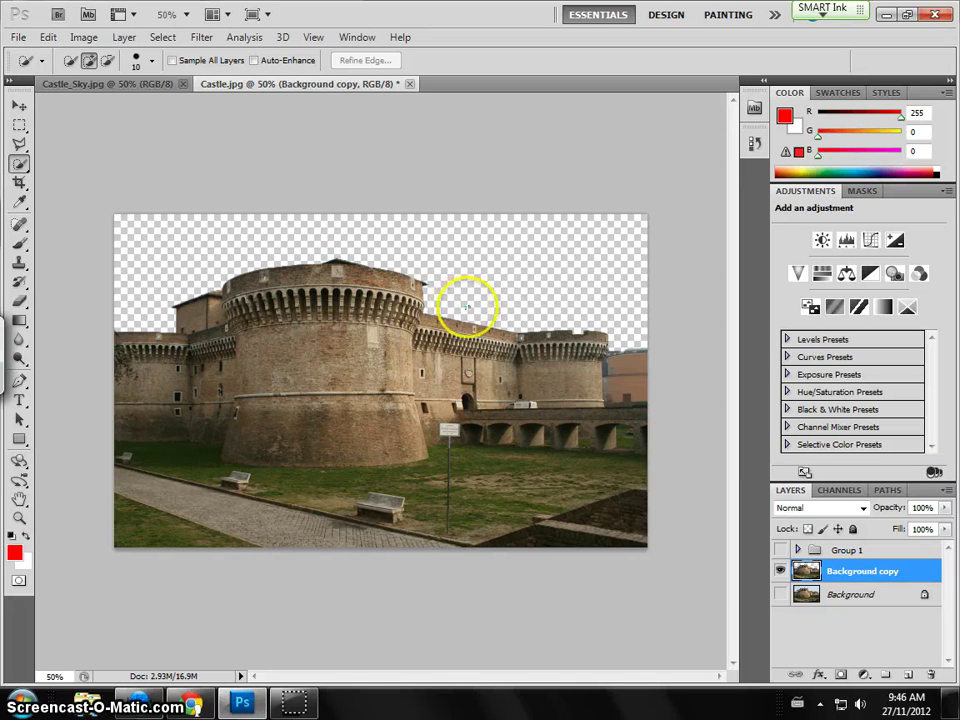
{"action": "left_click", "coordinate": [289, 266]}
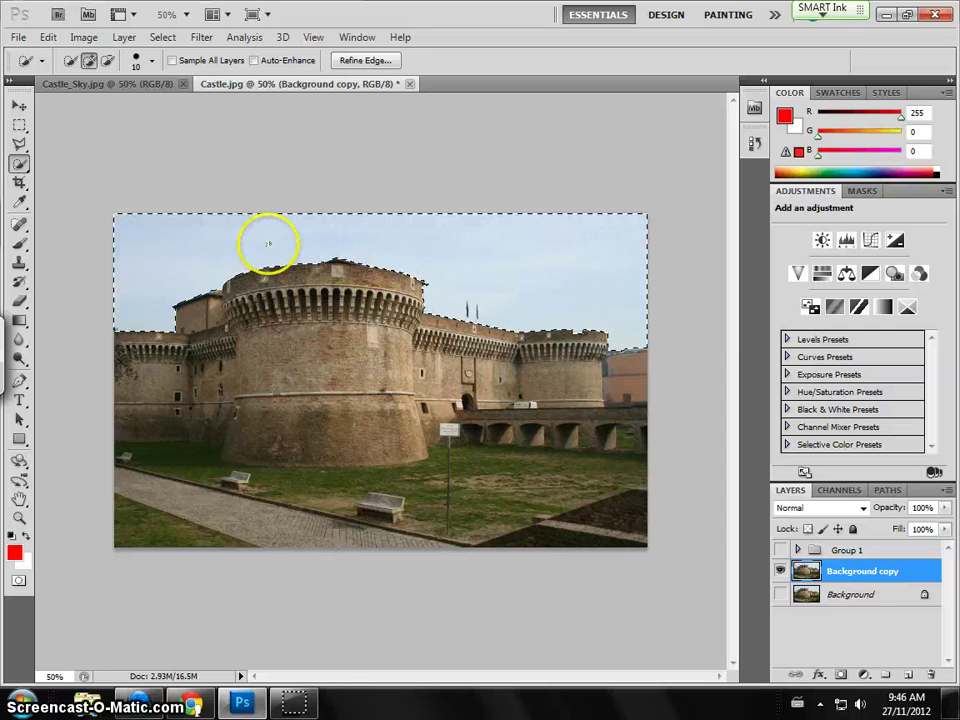
Step: Refine the sky selection's edge with Smart Radius and 50% Decontaminate Colors, output it to a new layer with layer mask, and invert that mask
{"action": "left_click", "coordinate": [365, 60]}
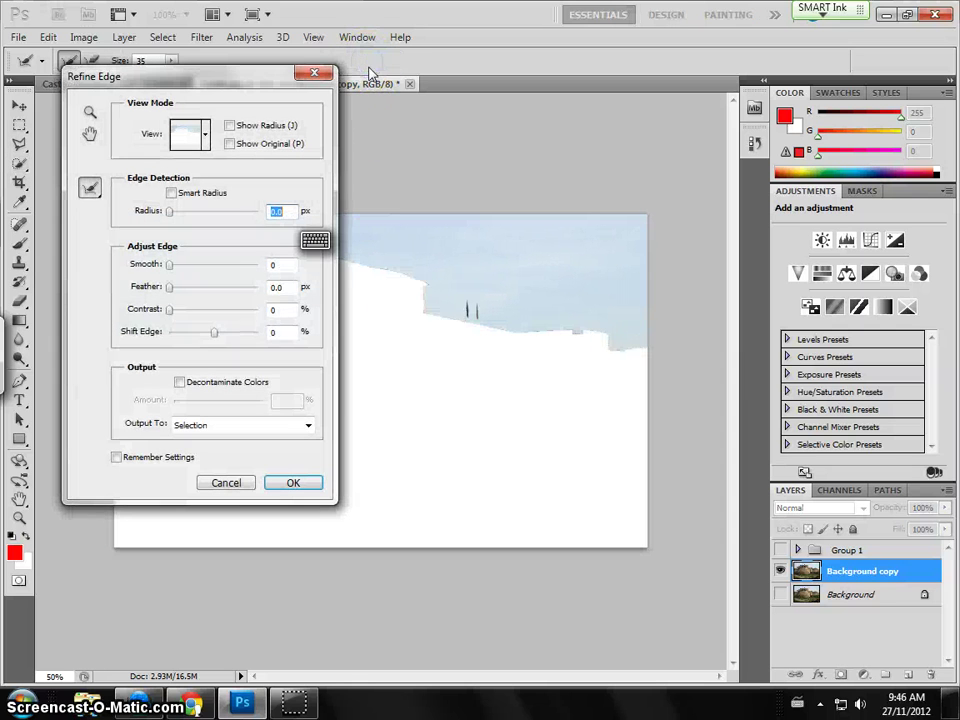
{"action": "left_click", "coordinate": [171, 193]}
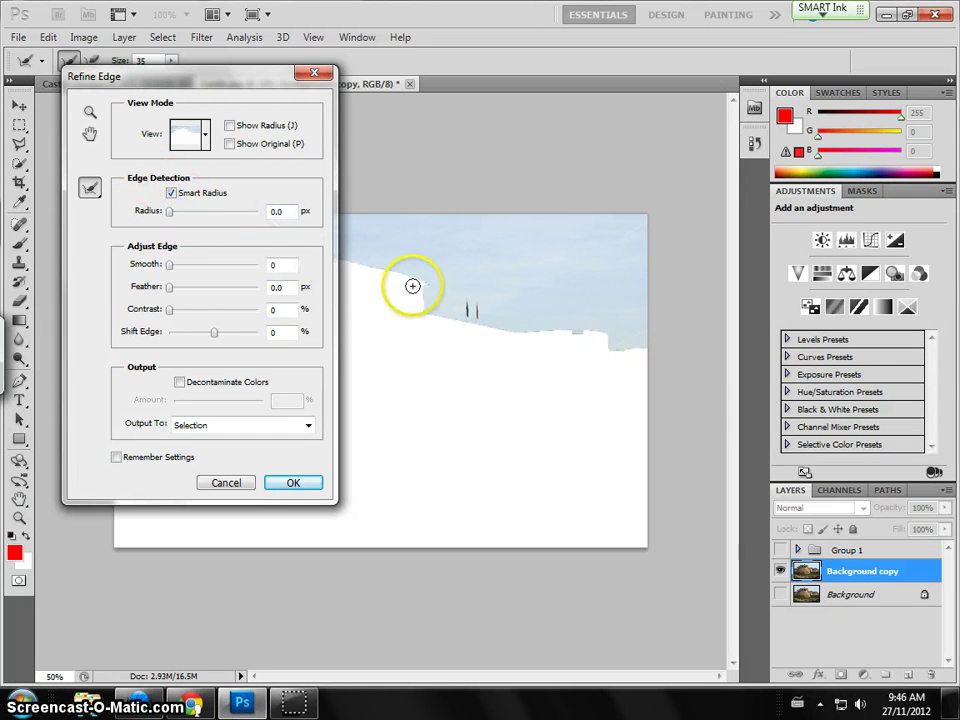
{"action": "left_click", "coordinate": [180, 383]}
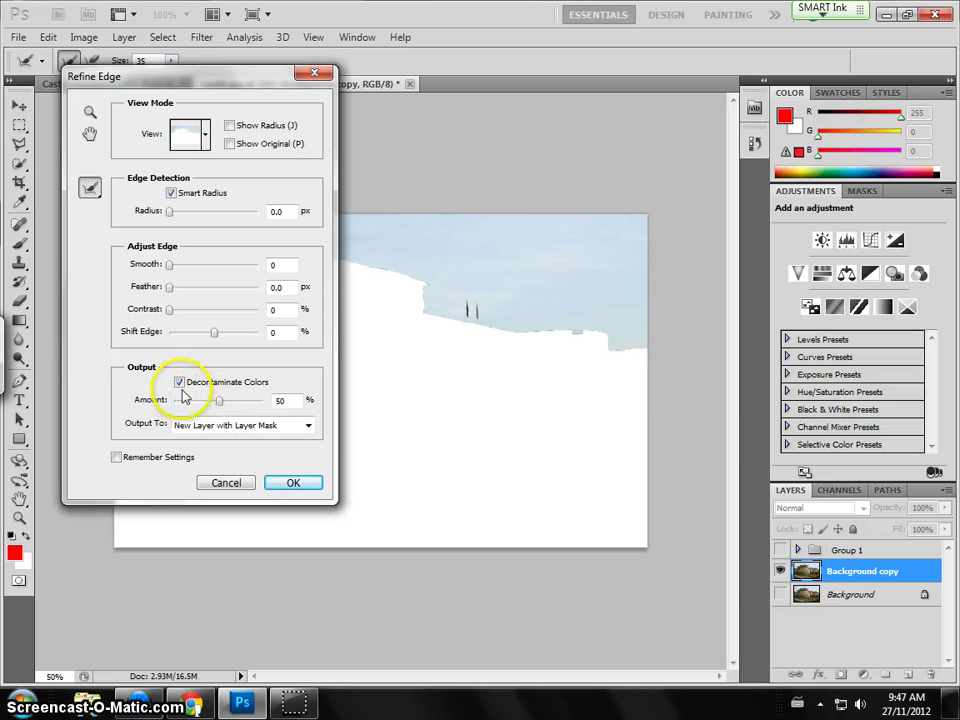
{"action": "left_click", "coordinate": [293, 484]}
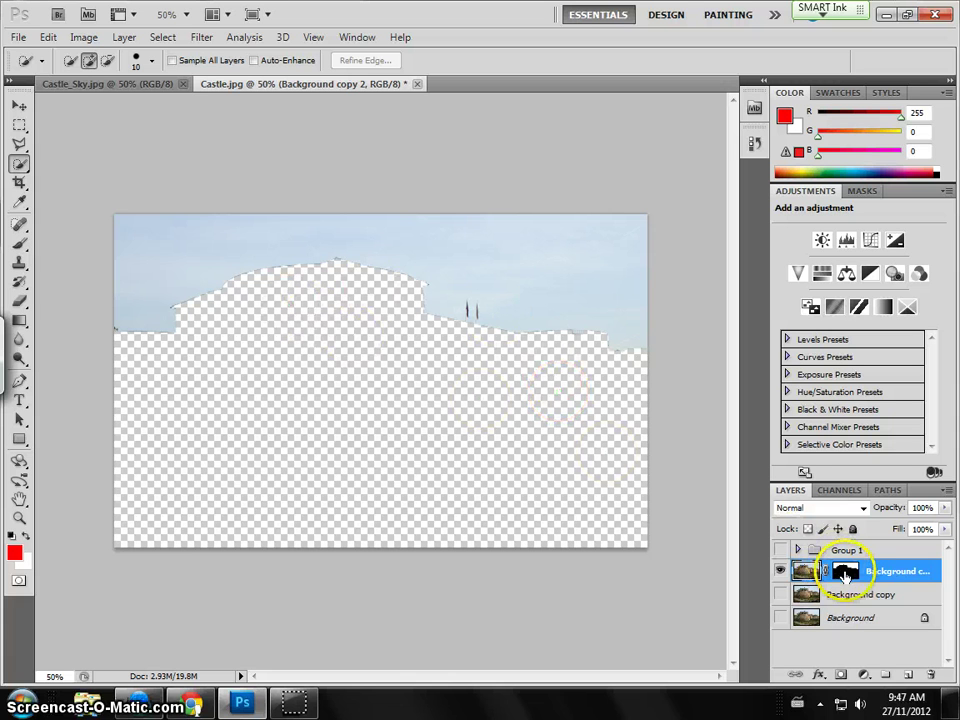
{"action": "left_click", "coordinate": [845, 575]}
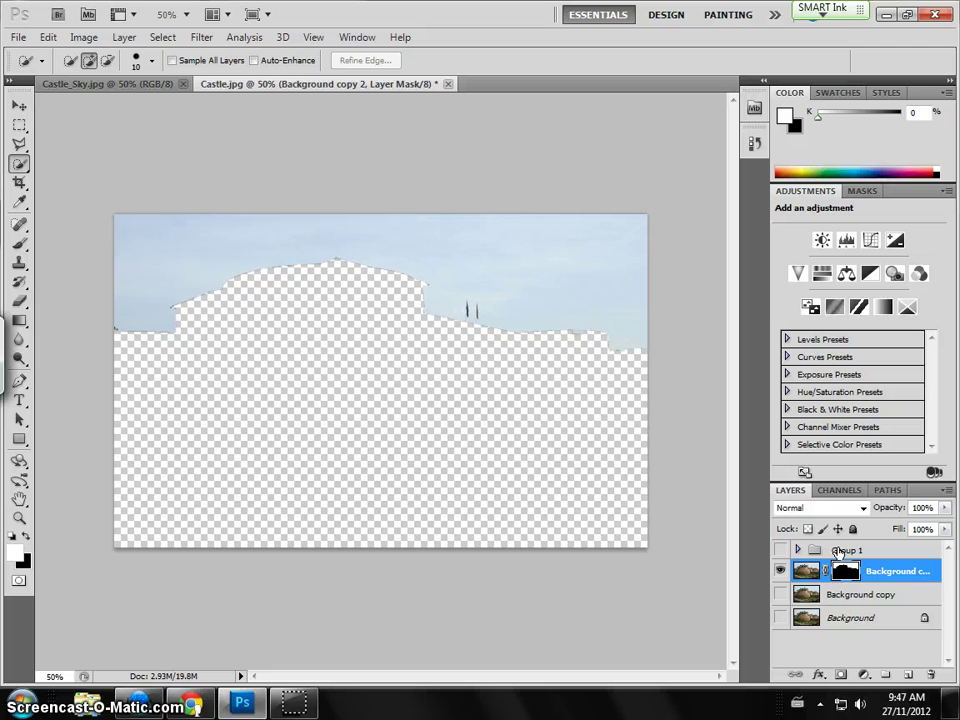
{"action": "key", "text": "ctrl+i"}
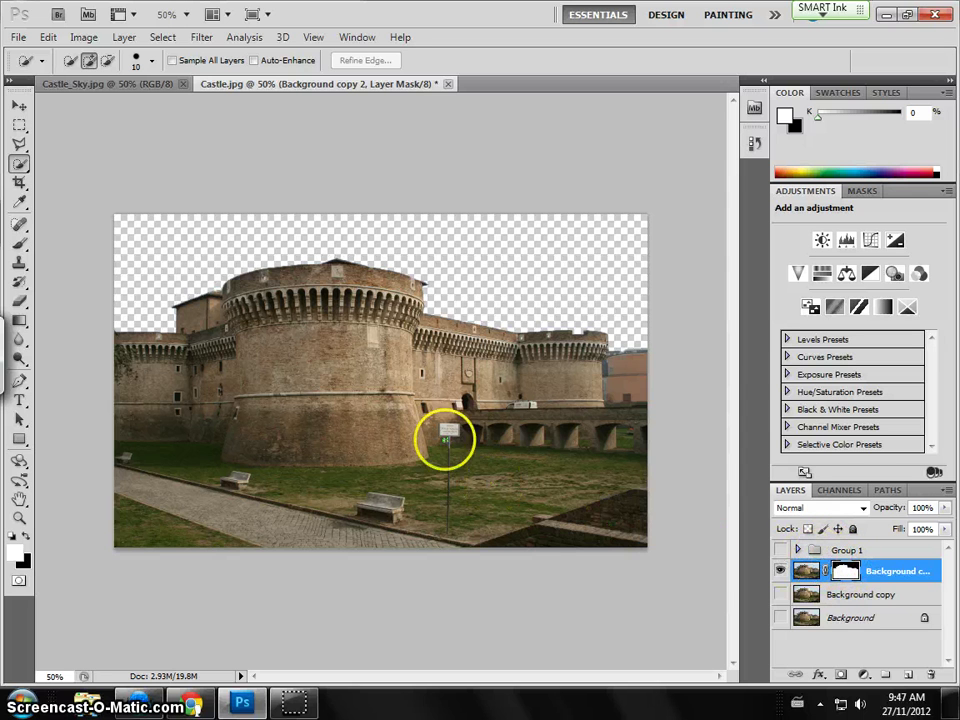
Step: Move a copy of the Castle_Sky.jpg image into Castle.jpg and place it beneath the masked castle layer
{"action": "left_click", "coordinate": [112, 85]}
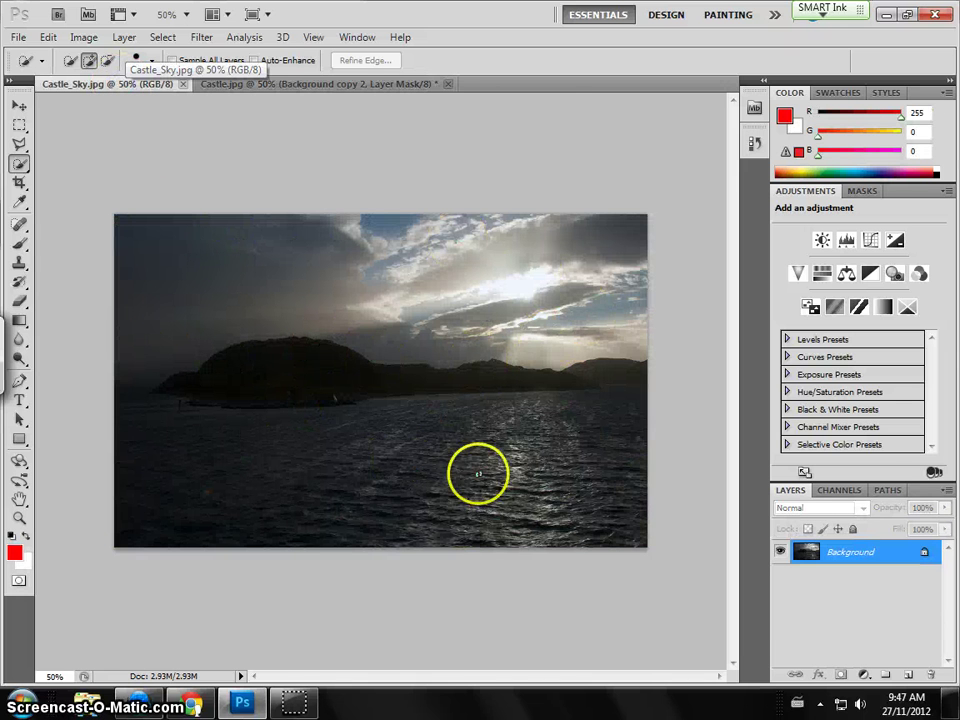
{"action": "left_click", "coordinate": [19, 106]}
{"action": "left_click_drag", "start_coordinate": [356, 400], "coordinate": [381, 395]}
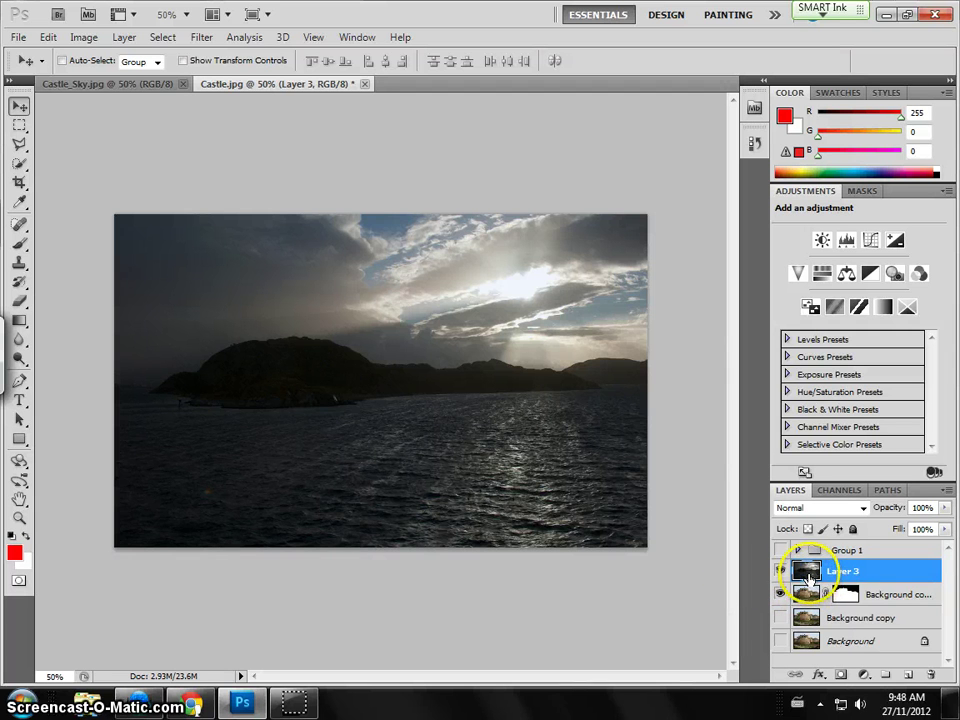
{"action": "left_click_drag", "start_coordinate": [806, 576], "coordinate": [810, 600]}
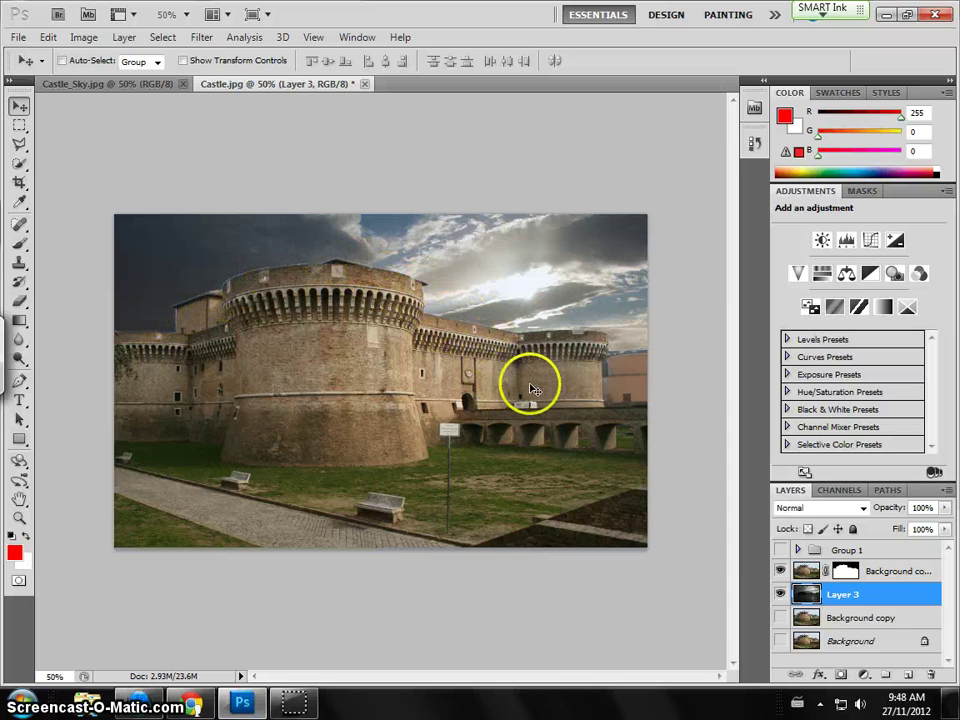
Step: Load the castle mask as a selection and refine its edge with 50% Decontaminate Colors into a new layer with layer mask
{"action": "left_click", "coordinate": [844, 572]}
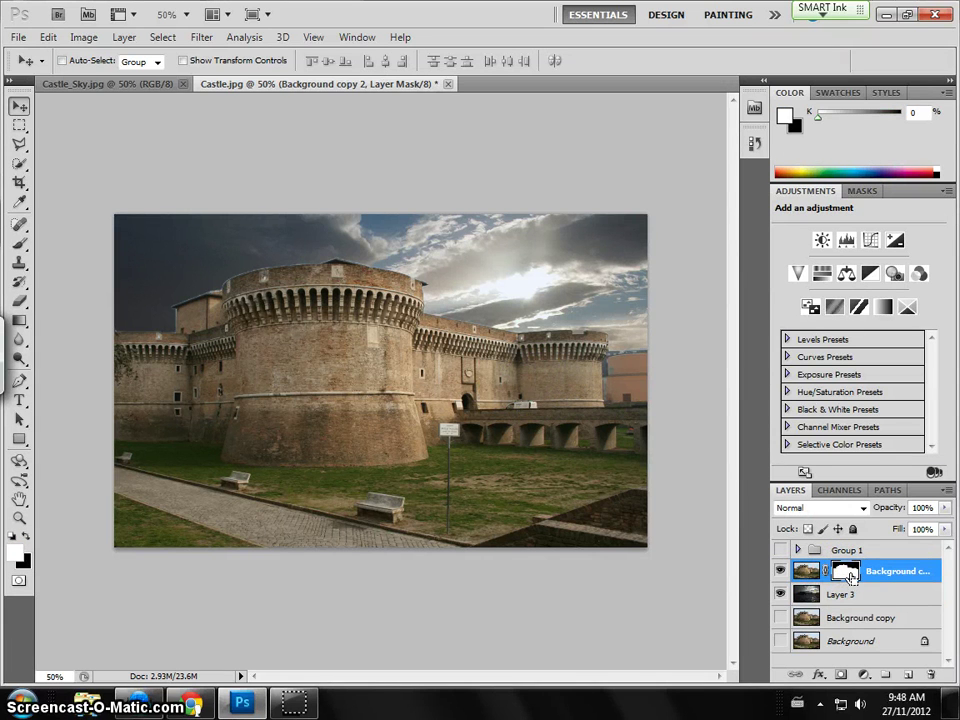
{"action": "left_click", "coordinate": [848, 577], "text": "ctrl"}
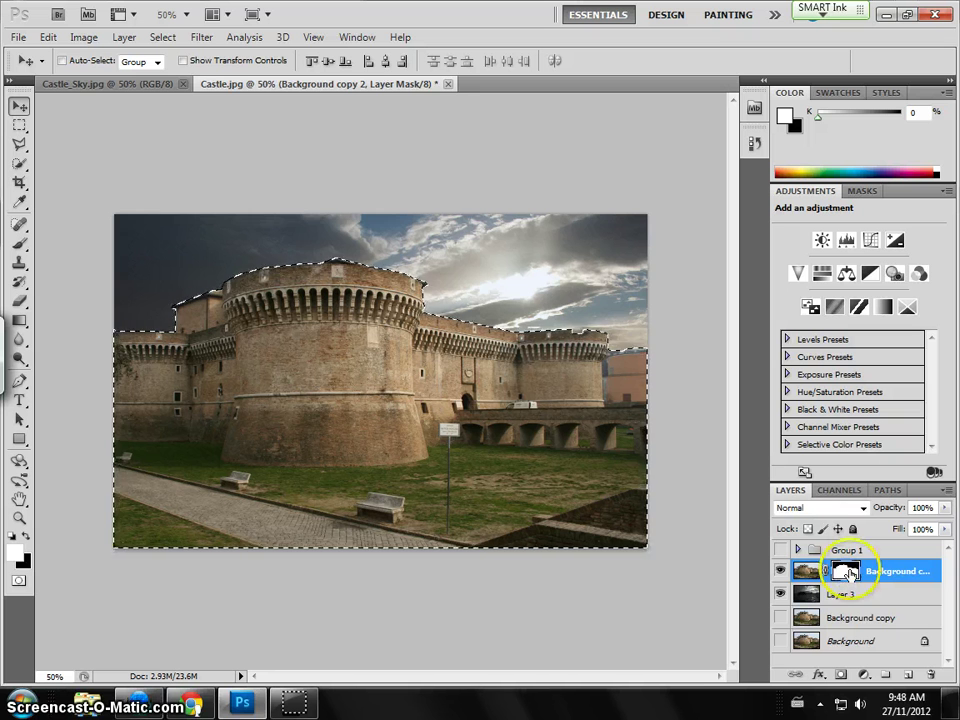
{"action": "left_click", "coordinate": [200, 37]}
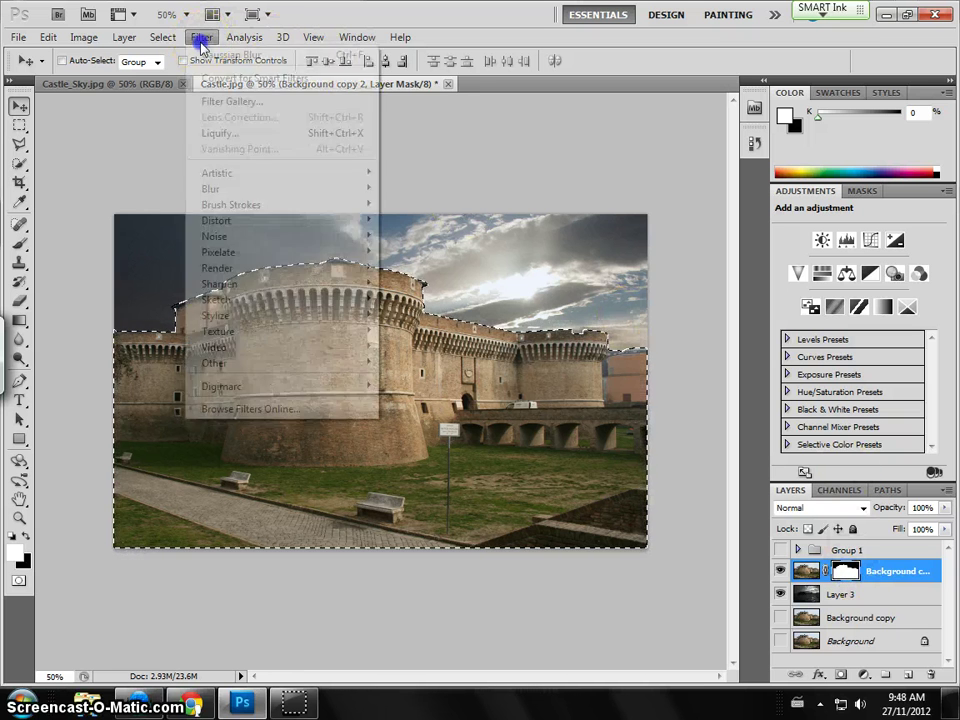
{"action": "mouse_move", "coordinate": [165, 40]}
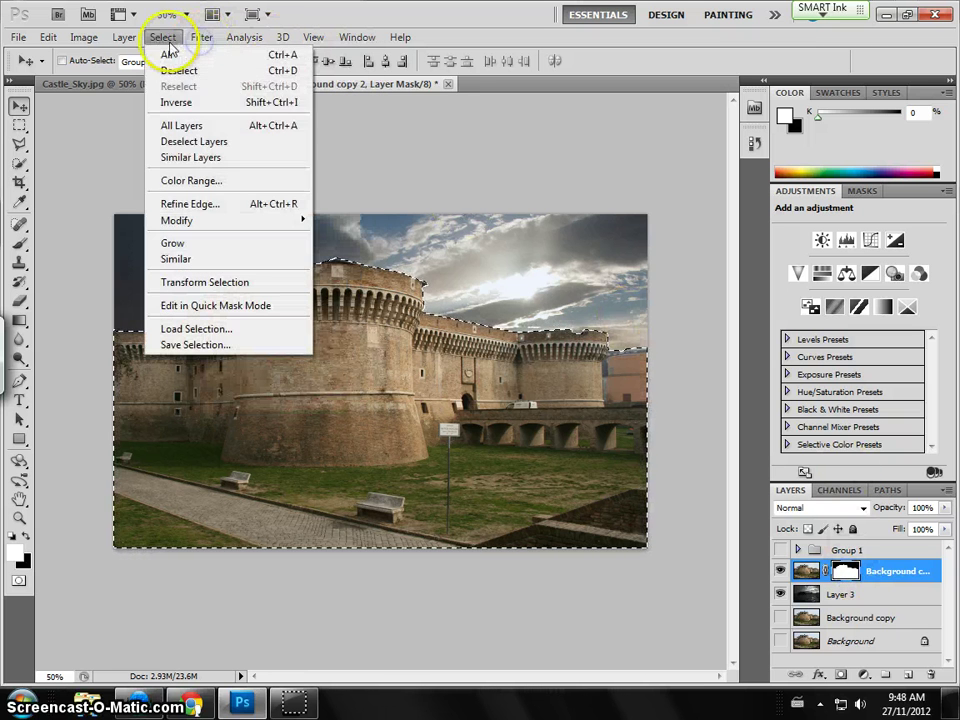
{"action": "left_click", "coordinate": [204, 207]}
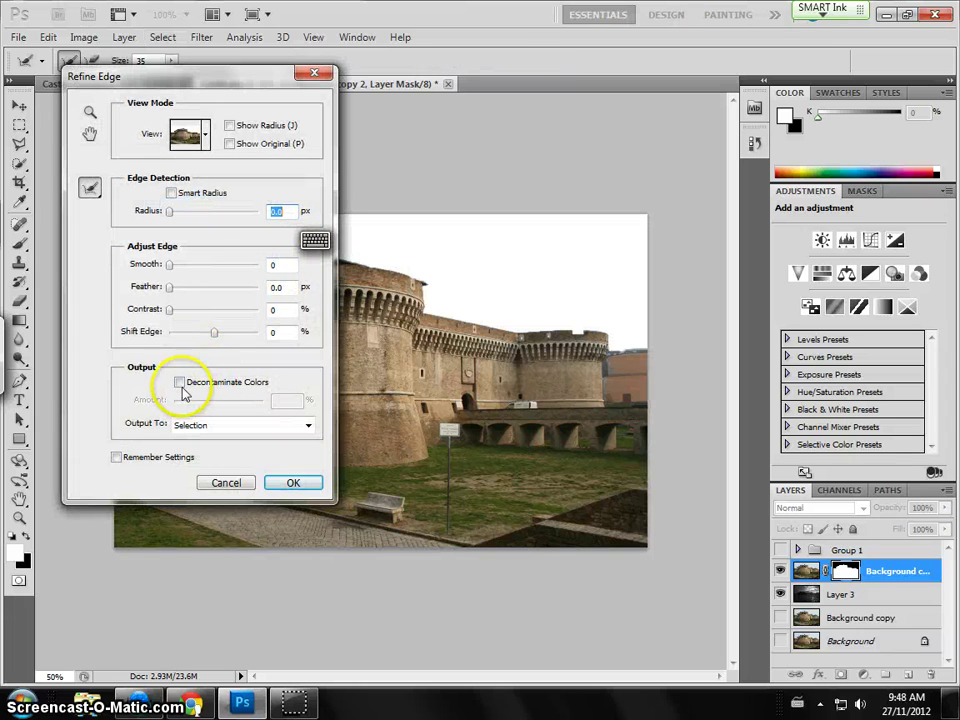
{"action": "left_click", "coordinate": [179, 382]}
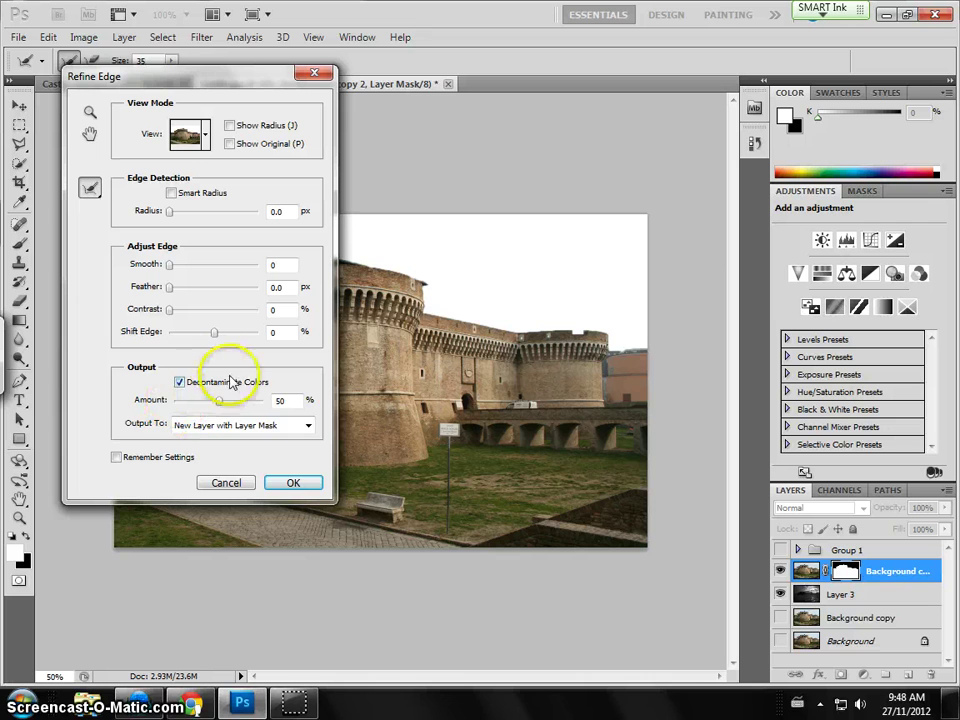
{"action": "left_click", "coordinate": [293, 484]}
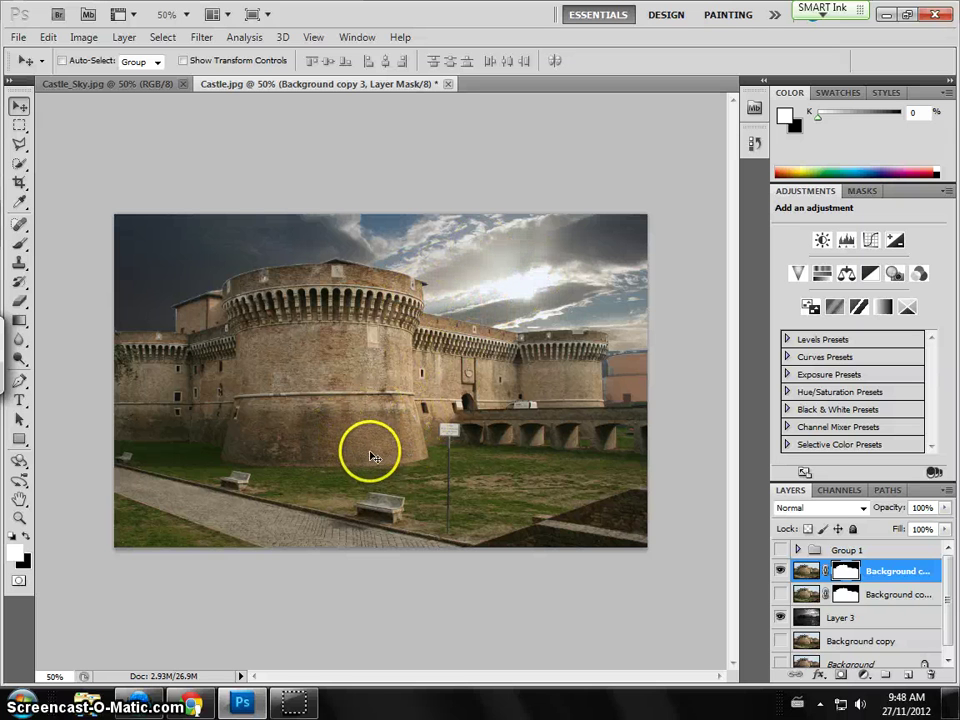
Step: Add an Exposure adjustment layer of +0.80 clipped to the topmost masked castle layer, with its opacity at 95%
{"action": "left_click", "coordinate": [895, 243]}
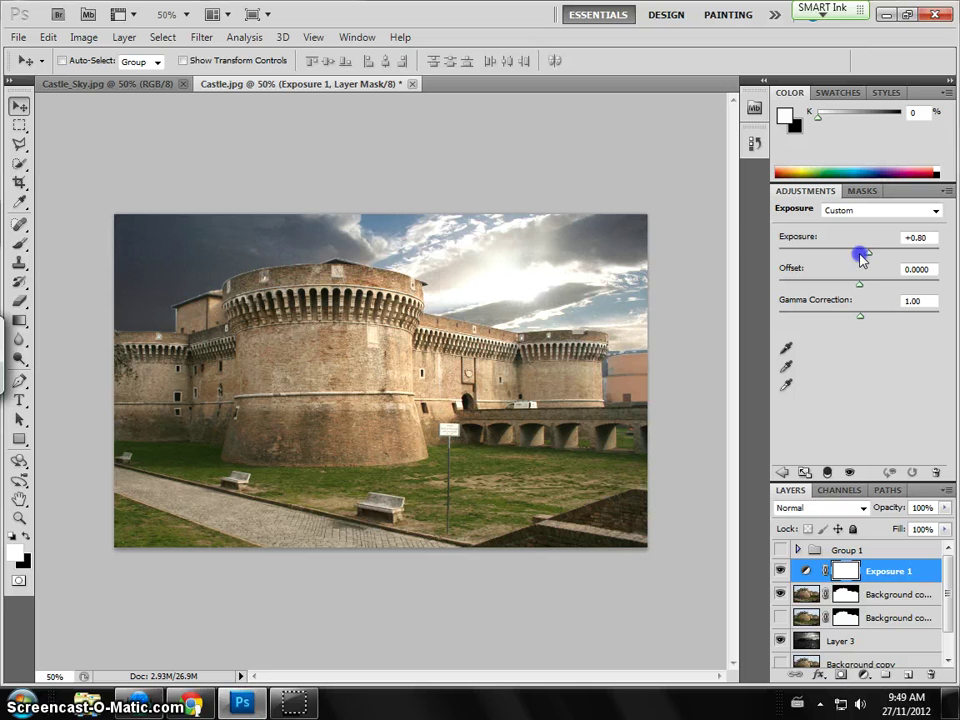
{"action": "mouse_move", "coordinate": [862, 257]}
{"action": "left_mouse_down"}
{"action": "mouse_move", "coordinate": [803, 251]}
{"action": "mouse_move", "coordinate": [870, 258]}
{"action": "left_mouse_up"}
{"action": "left_click", "coordinate": [887, 583]}
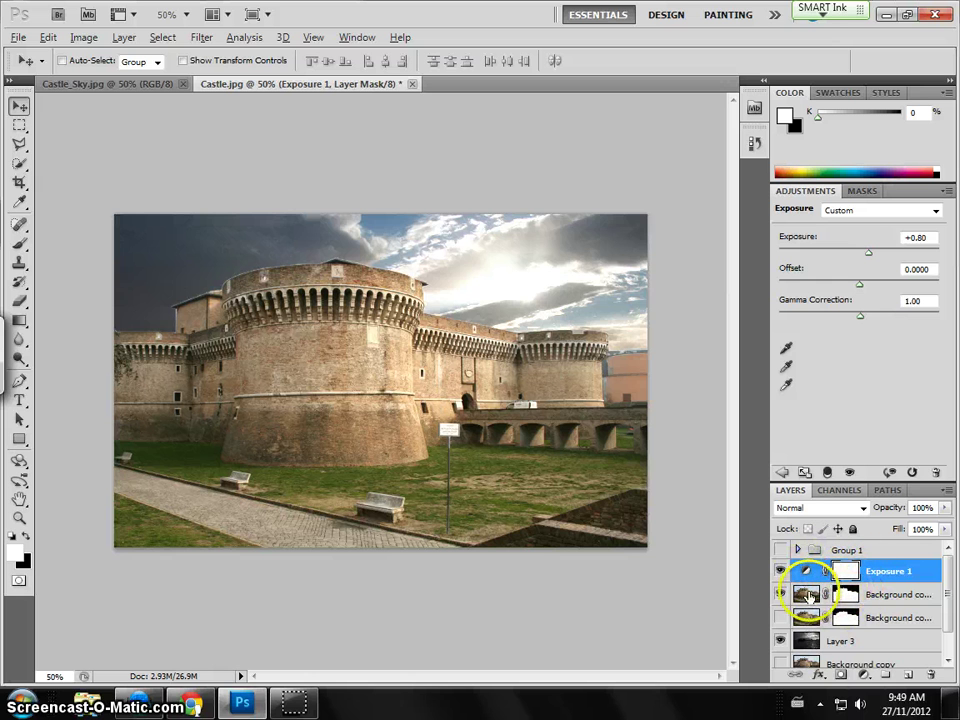
{"action": "left_click", "coordinate": [875, 583], "text": "alt"}
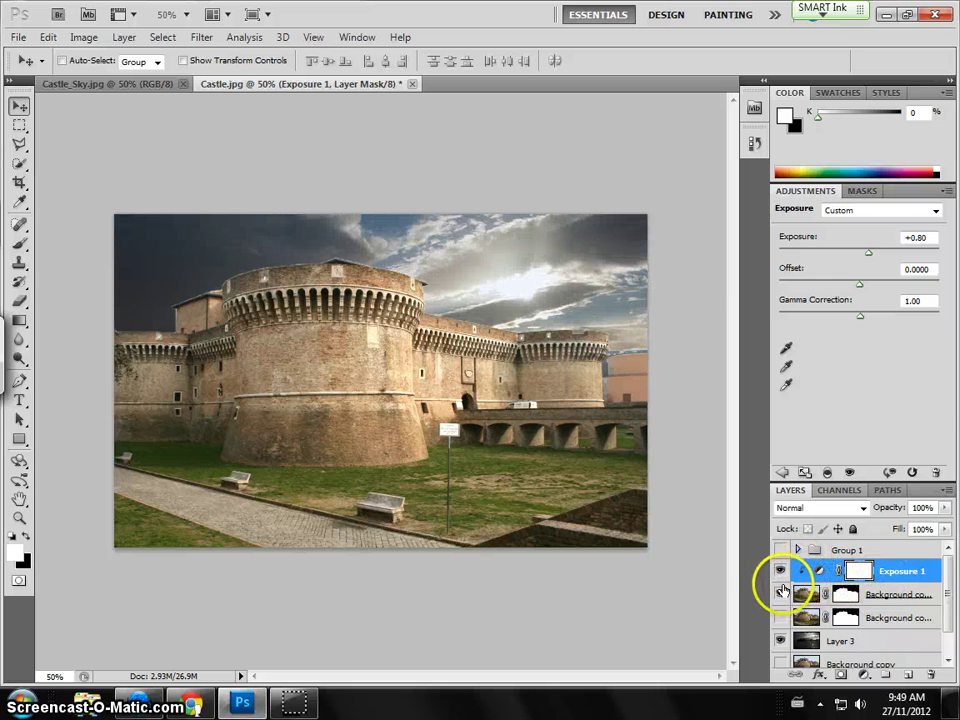
{"action": "left_click", "coordinate": [781, 573]}
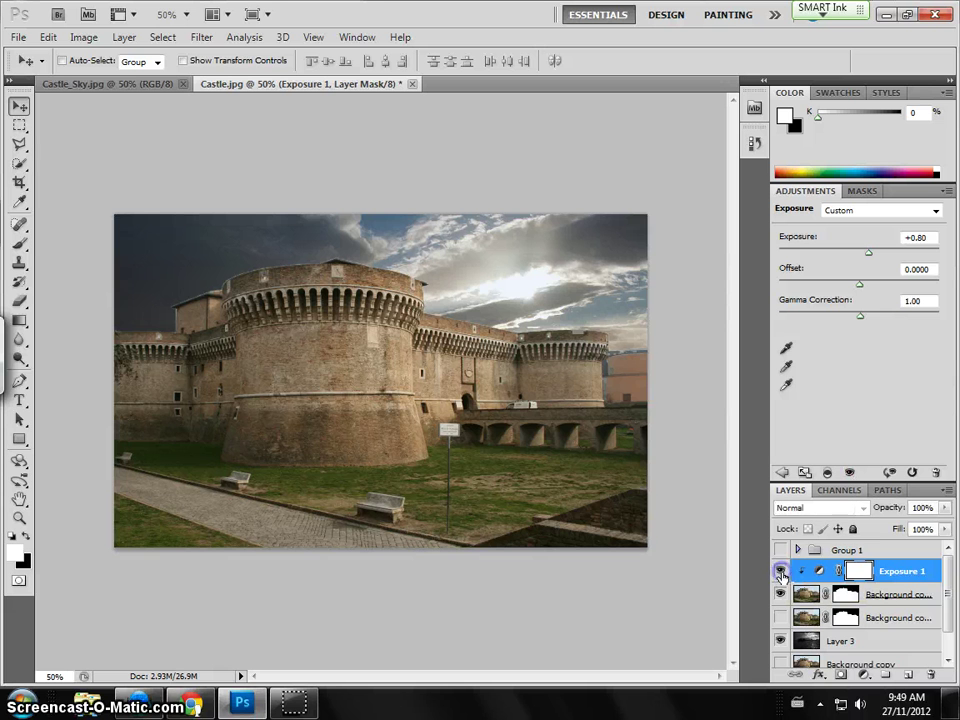
{"action": "left_click", "coordinate": [781, 572]}
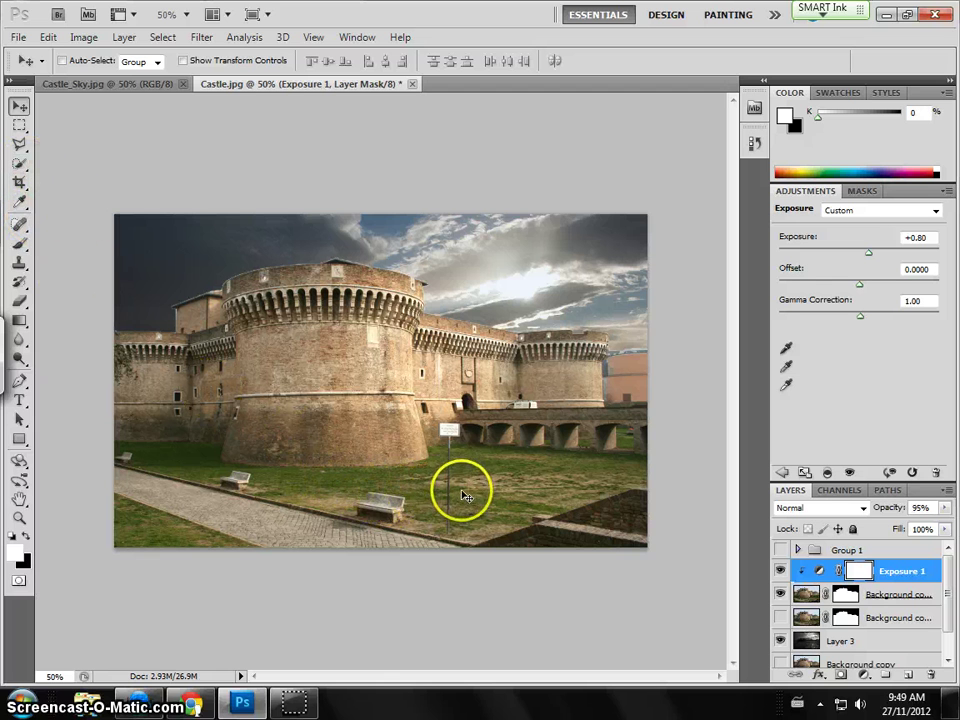
Step: Switch from the Quick Selection tool to the Magic Wand tool
{"action": "left_click", "coordinate": [21, 165]}
{"action": "left_click_drag", "start_coordinate": [27, 170], "coordinate": [78, 185]}
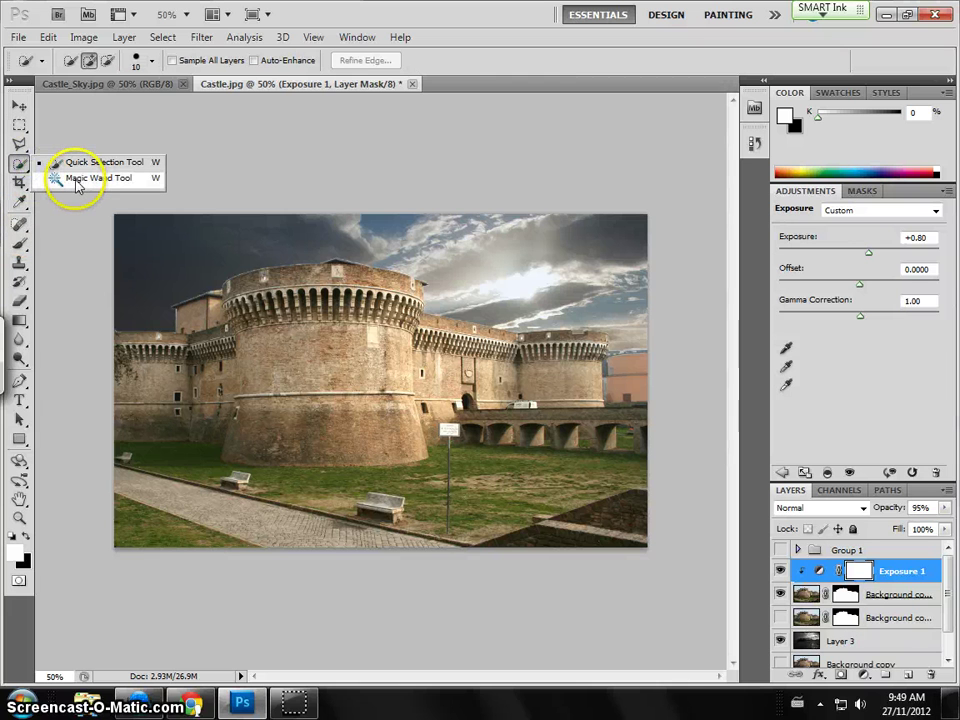